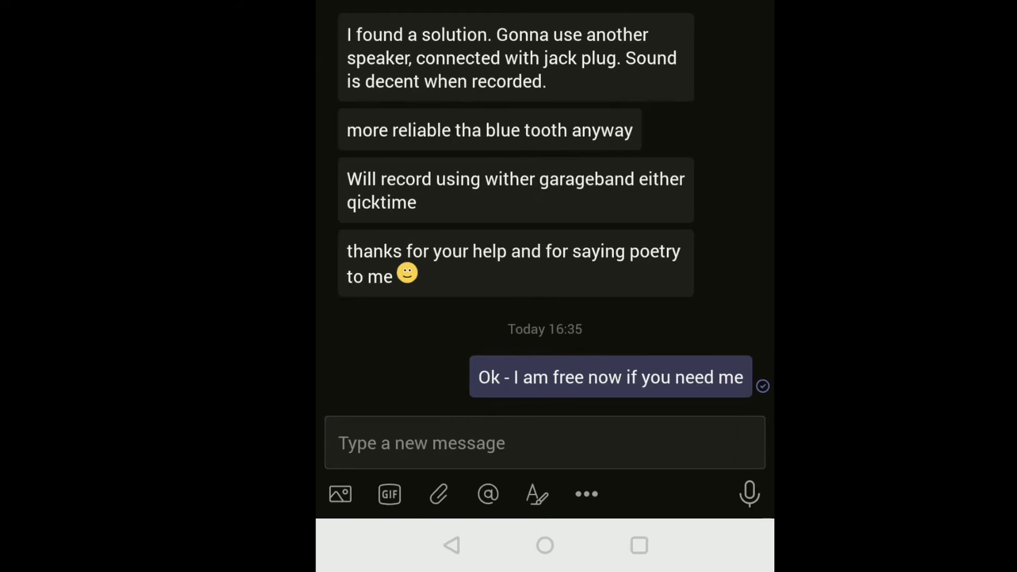
Reply to the 'thanks for your help' message by swiping it and sending 'Testing' with the quote.
click(615, 265)
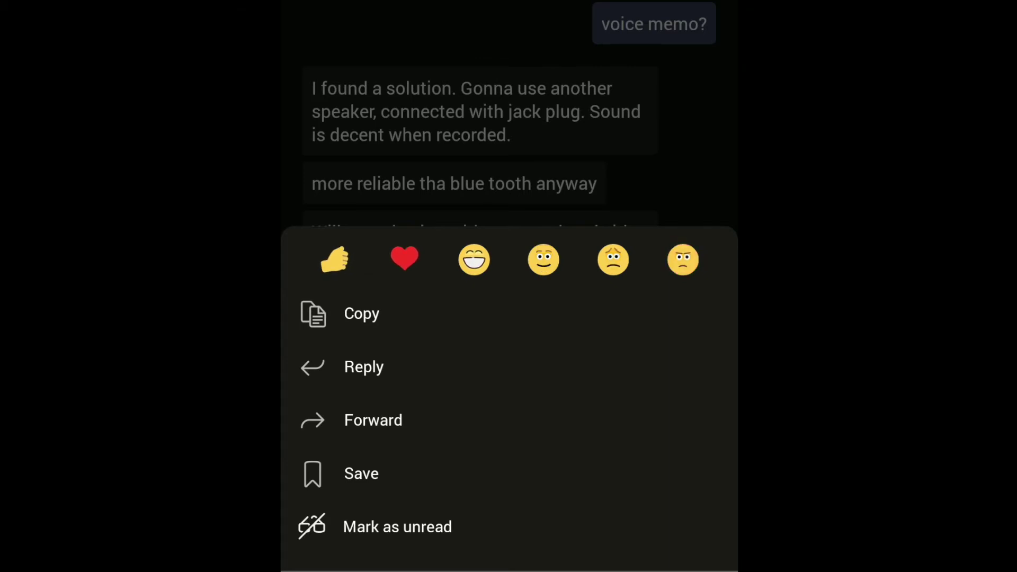
key(Escape)
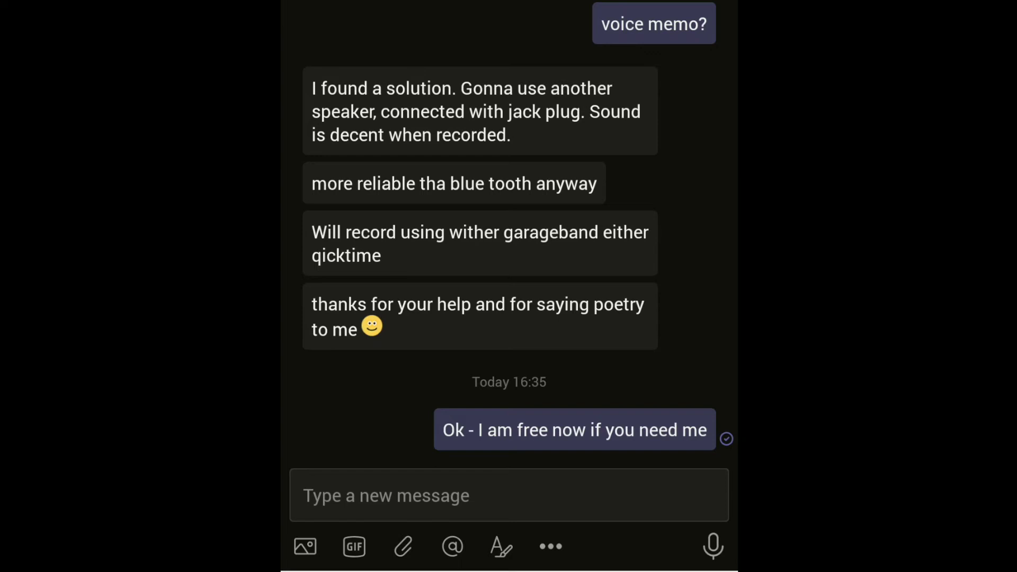
drag(397, 316, 469, 315)
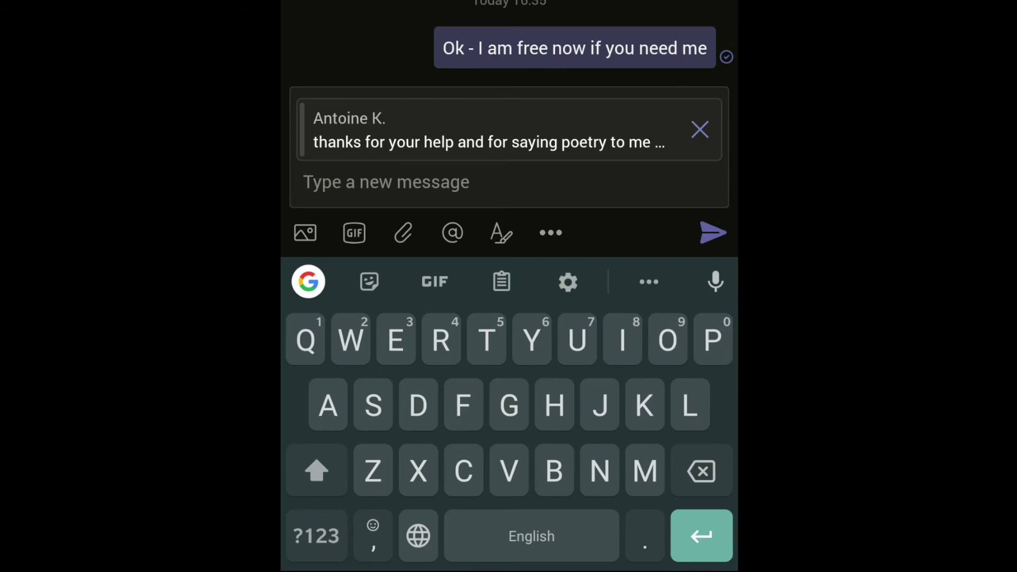
text(Te)
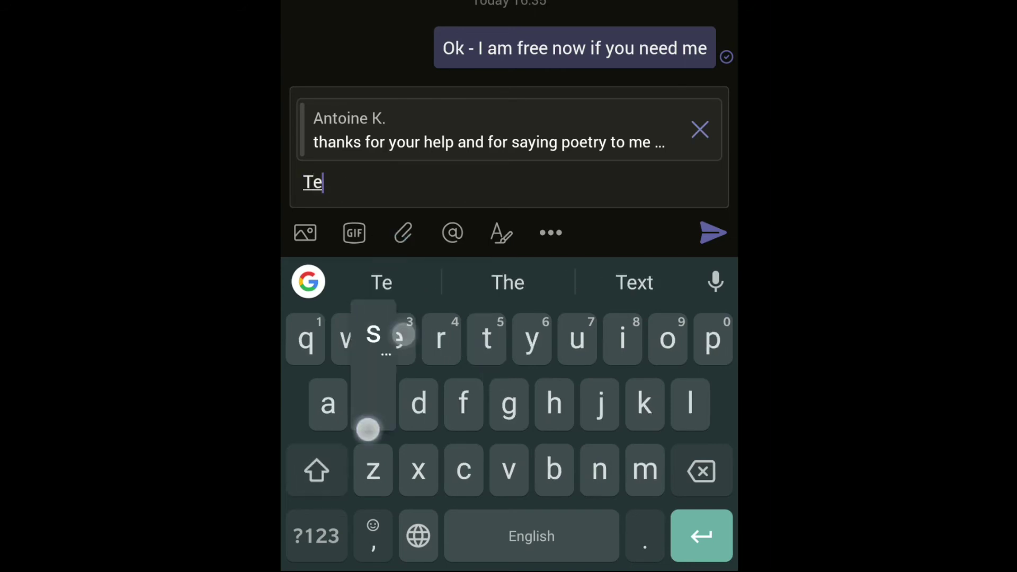
text(sting)
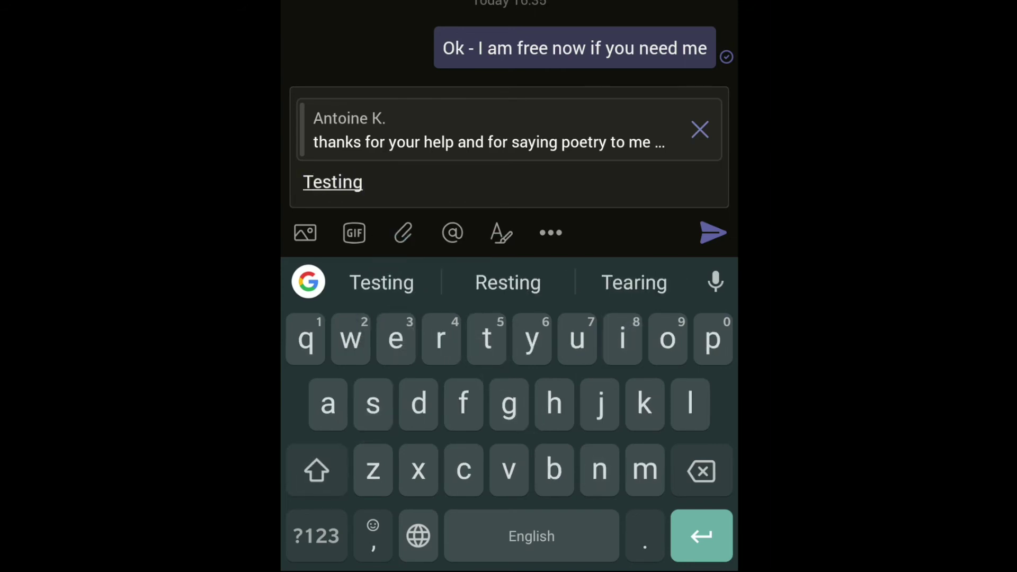
click(712, 232)
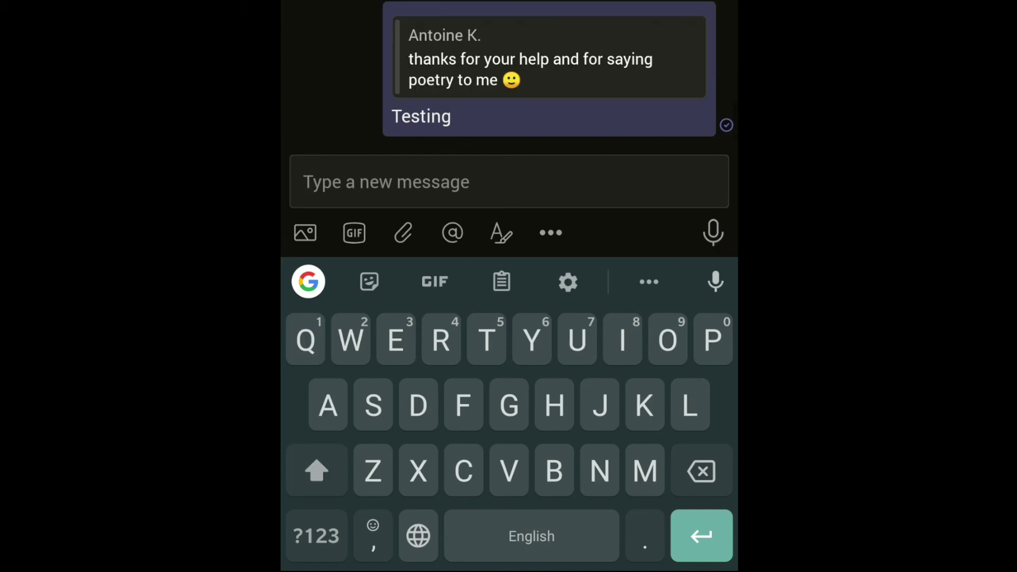